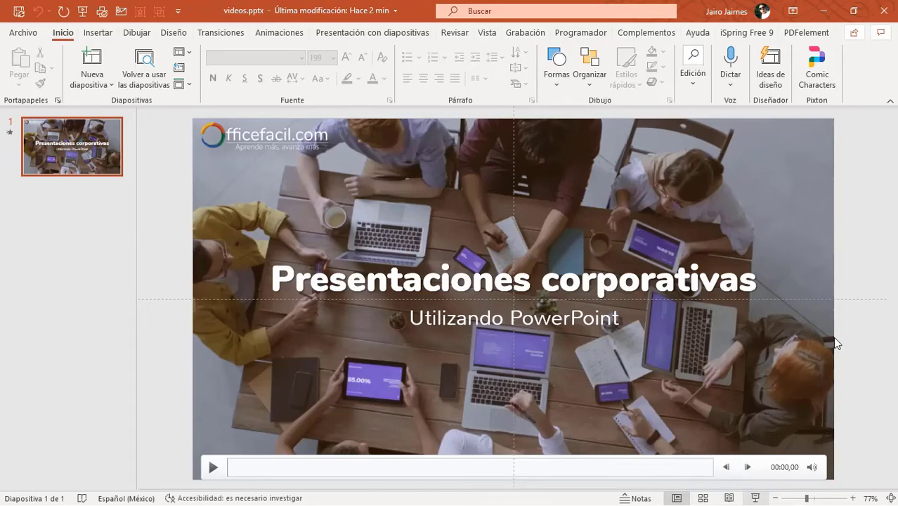
Add a new slide 2 after the title slide with Nueva diapositiva
left_click(89, 57)
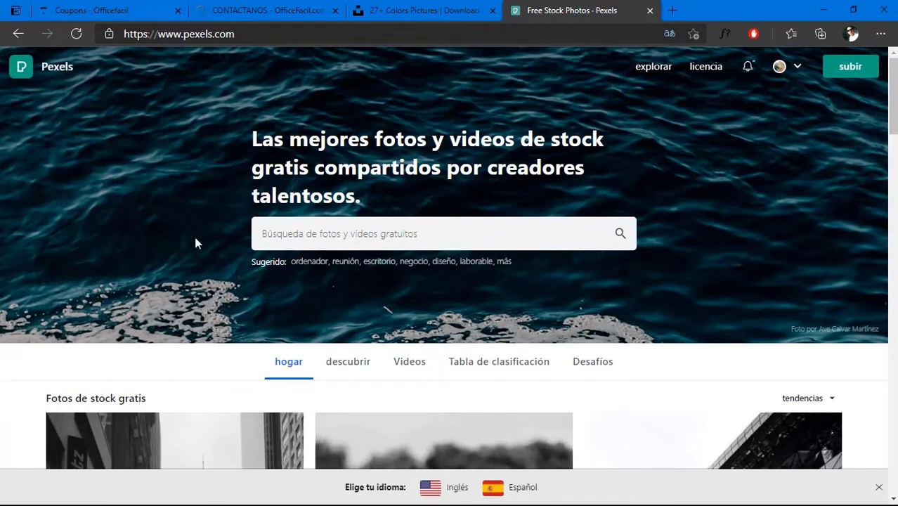
Search Pexels for 'office'
left_click(344, 222)
left_click(325, 233)
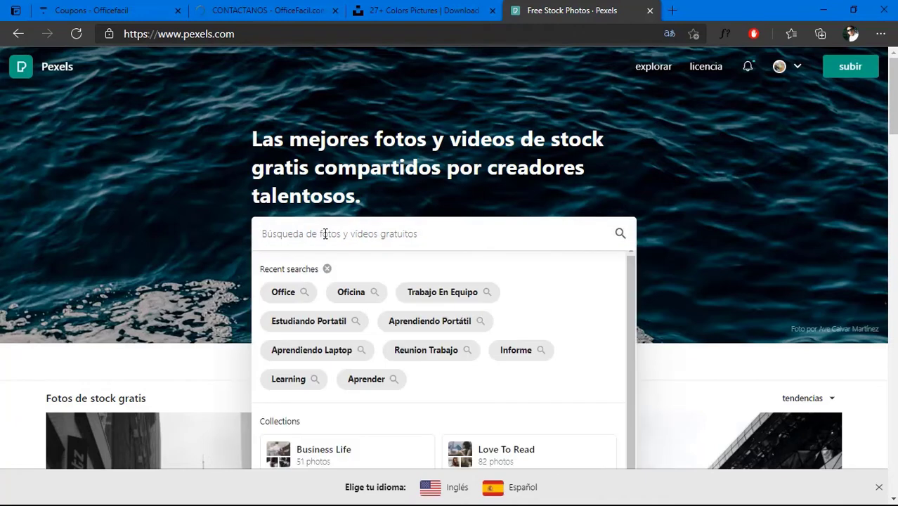
type("of")
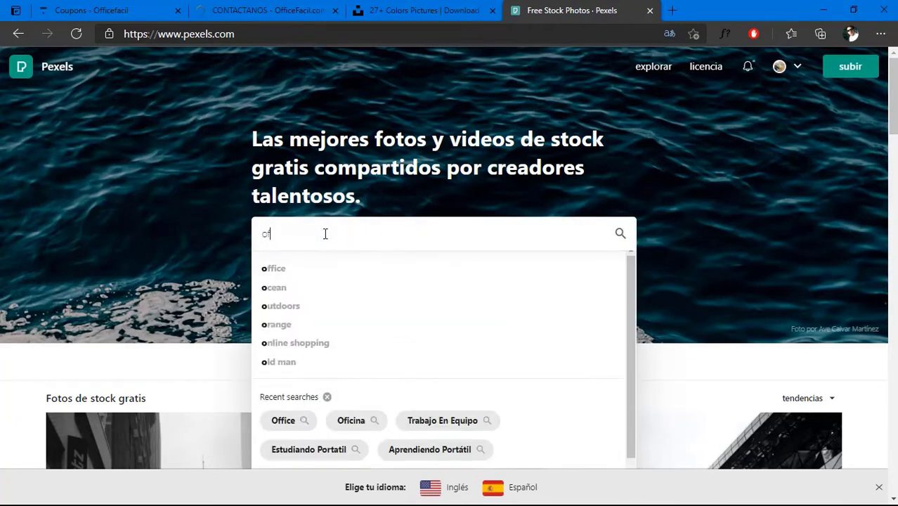
type("fice")
key("Return")
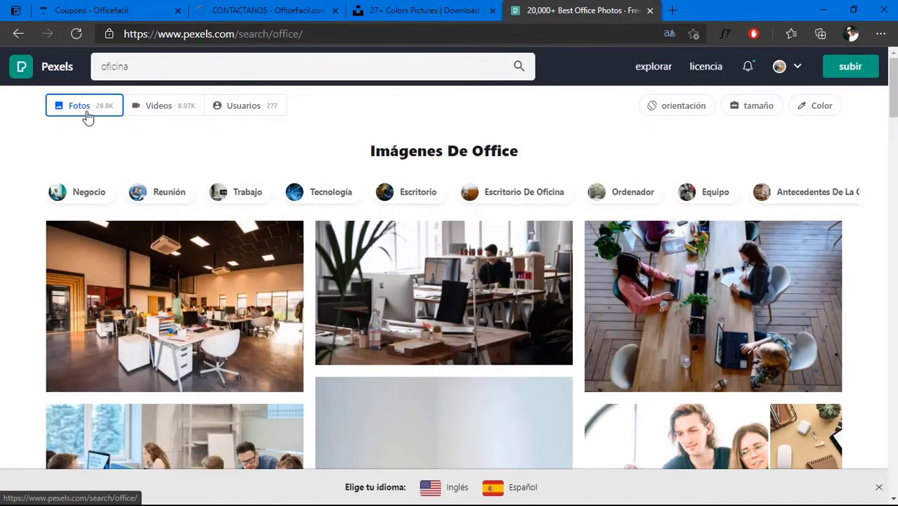
Switch the office results to Videos and download the whiteboard meeting video
left_click(157, 112)
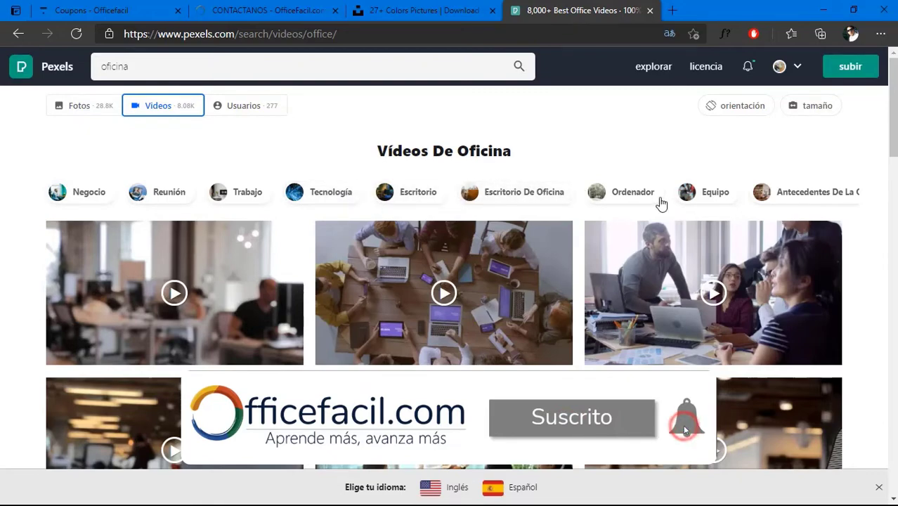
scroll(555, 235, "down", 4)
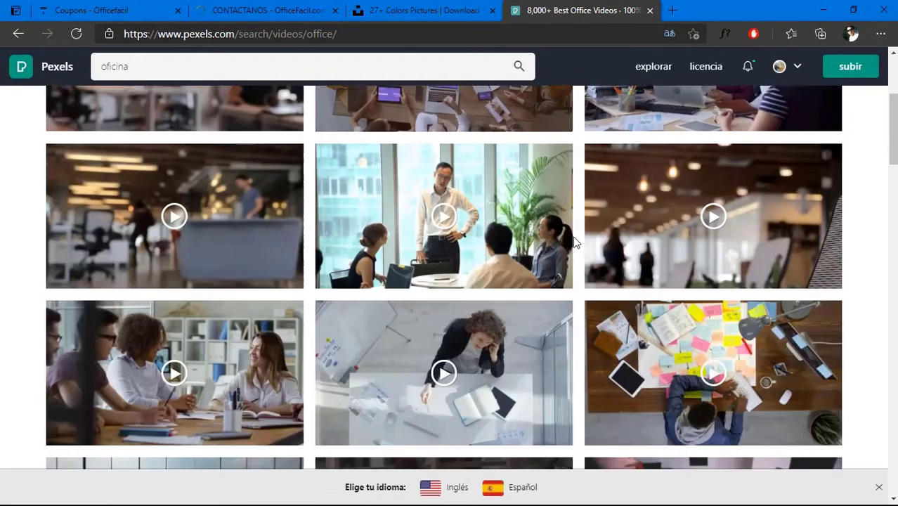
scroll(576, 241, "down", 2)
scroll(575, 241, "down", 2)
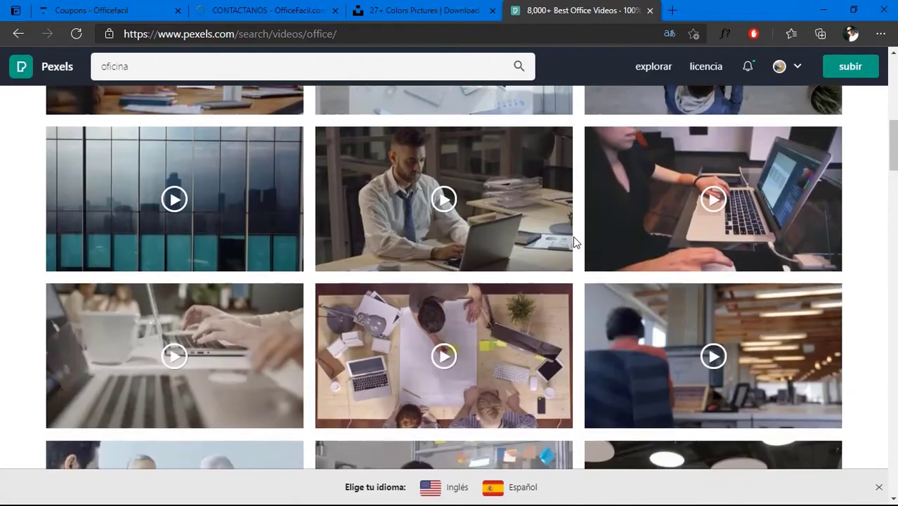
scroll(574, 242, "down", 2)
scroll(575, 241, "down", 2)
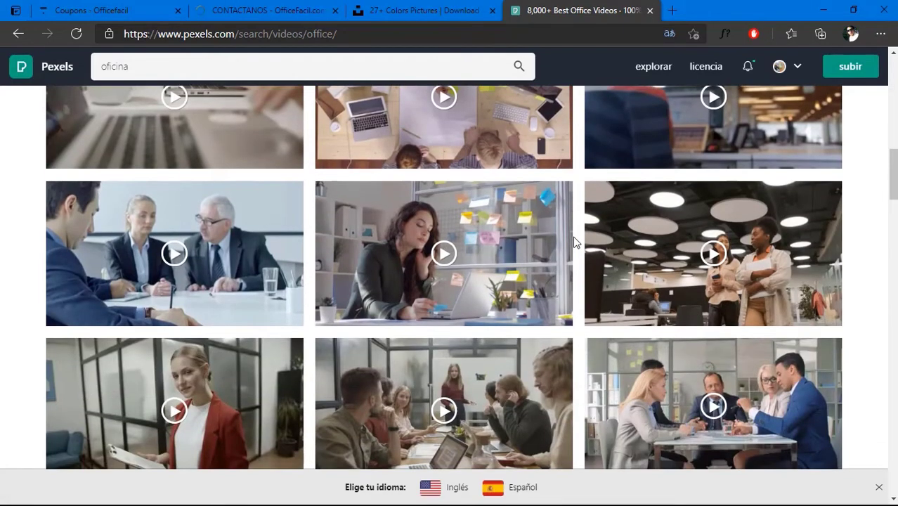
scroll(574, 241, "down", 2)
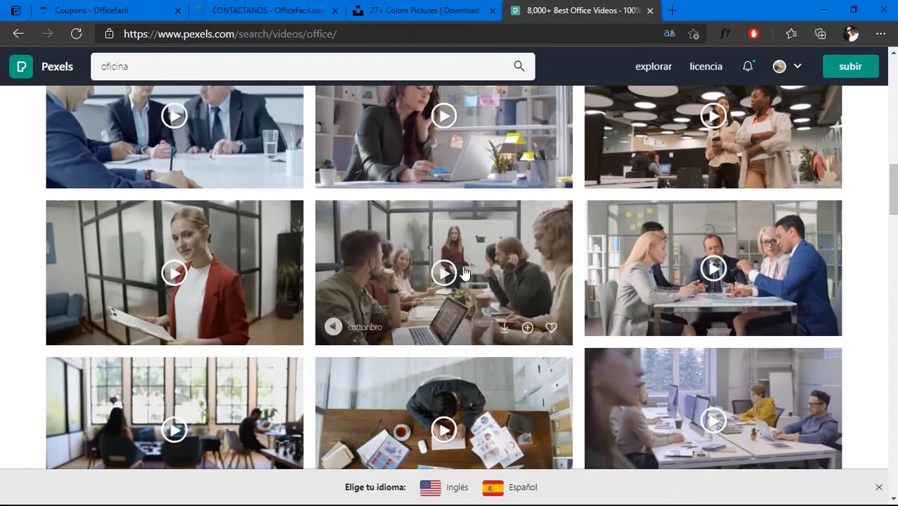
left_click(503, 333)
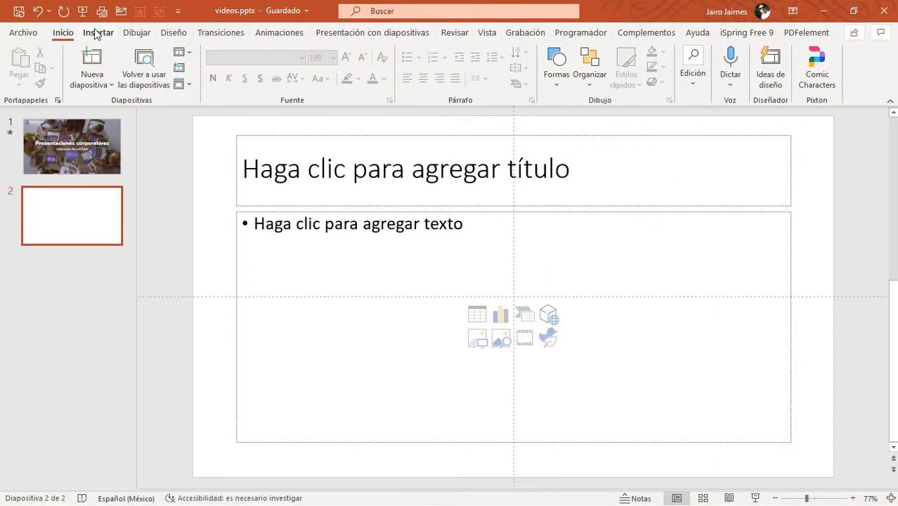
Insert video (2).mp4 from Descargas onto slide 2 via Vídeo > Este dispositivo
left_click(99, 33)
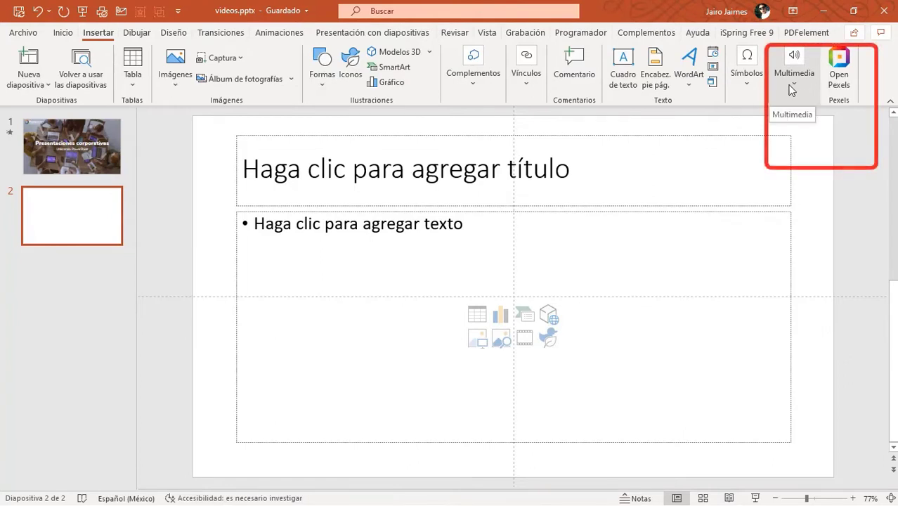
left_click(795, 84)
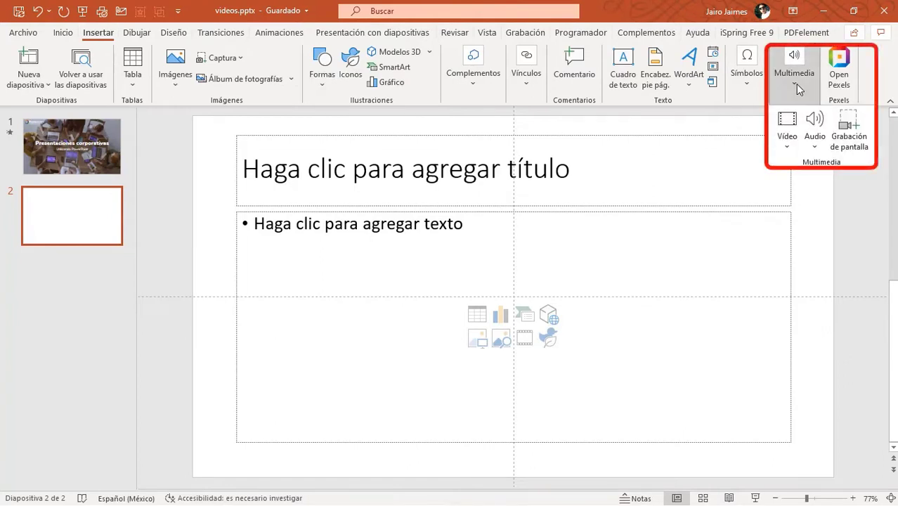
left_click(788, 145)
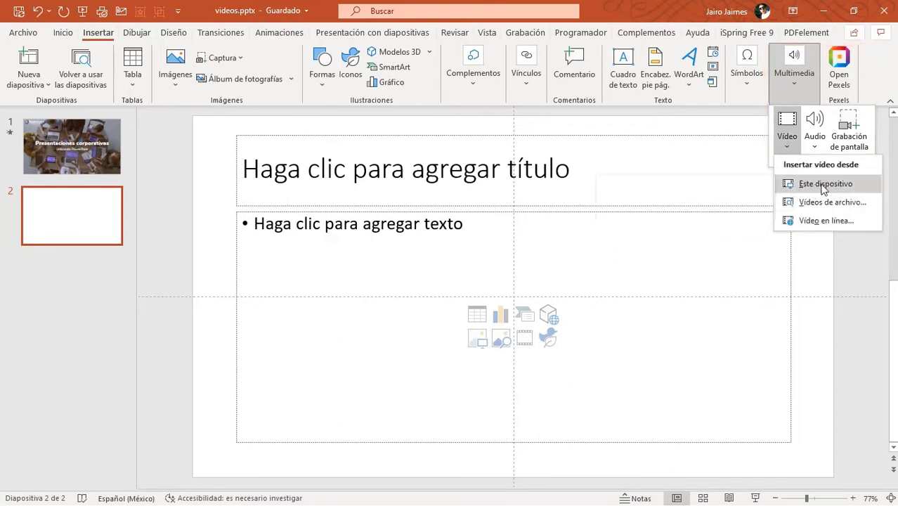
left_click(823, 186)
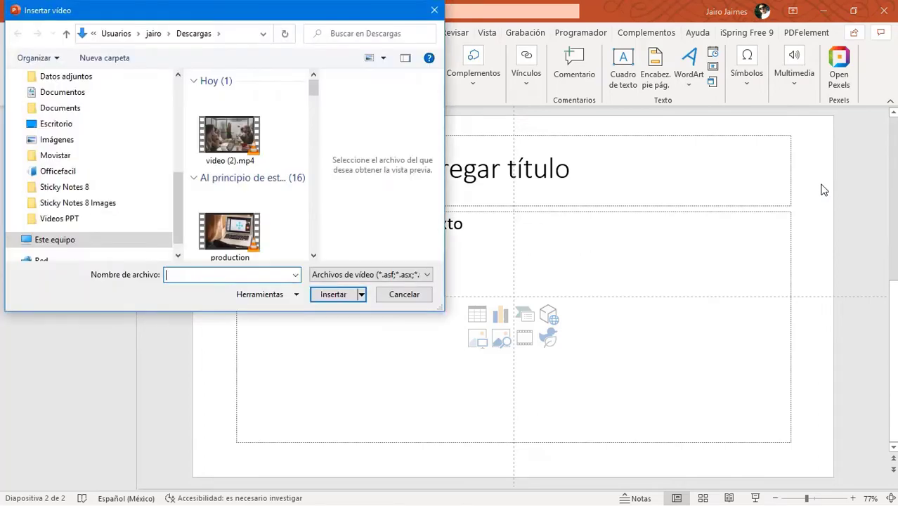
left_click(236, 134)
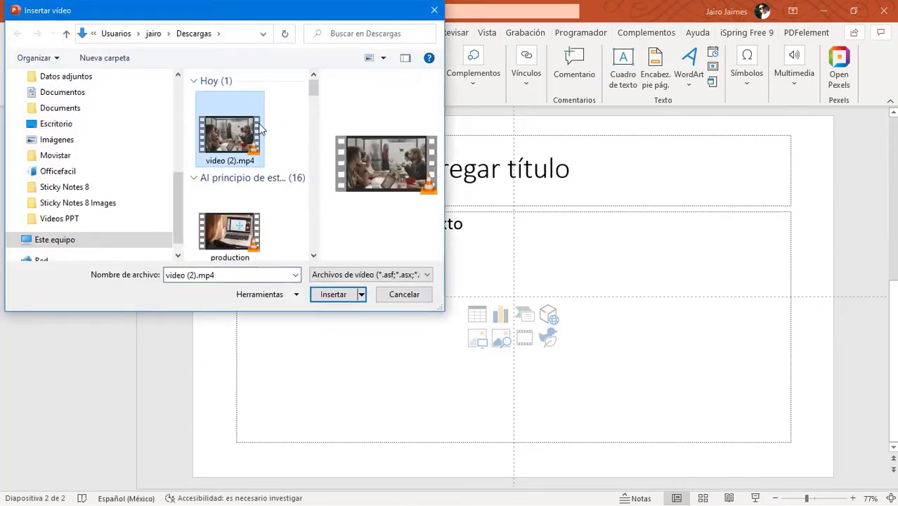
left_click(322, 295)
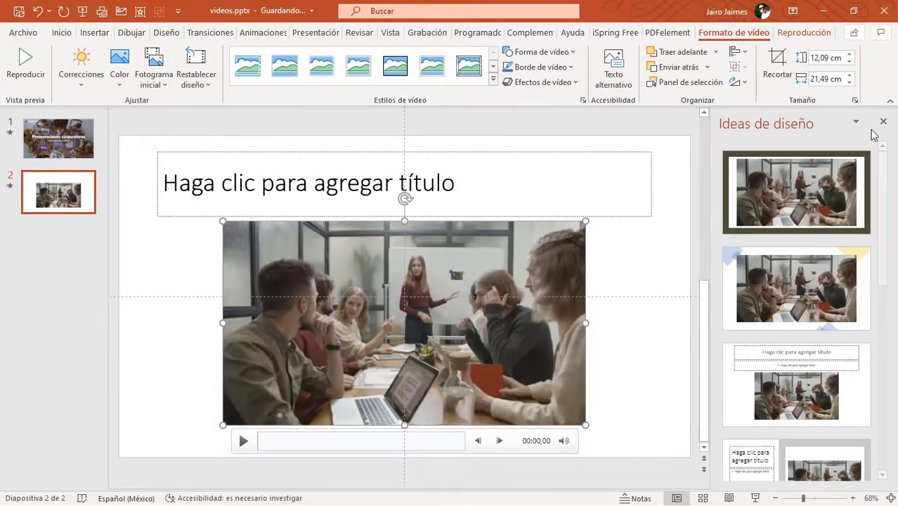
Close Ideas de diseño and stretch the video from the top-left corner to fill the slide
left_click(883, 122)
left_click_drag(507, 261, 576, 376)
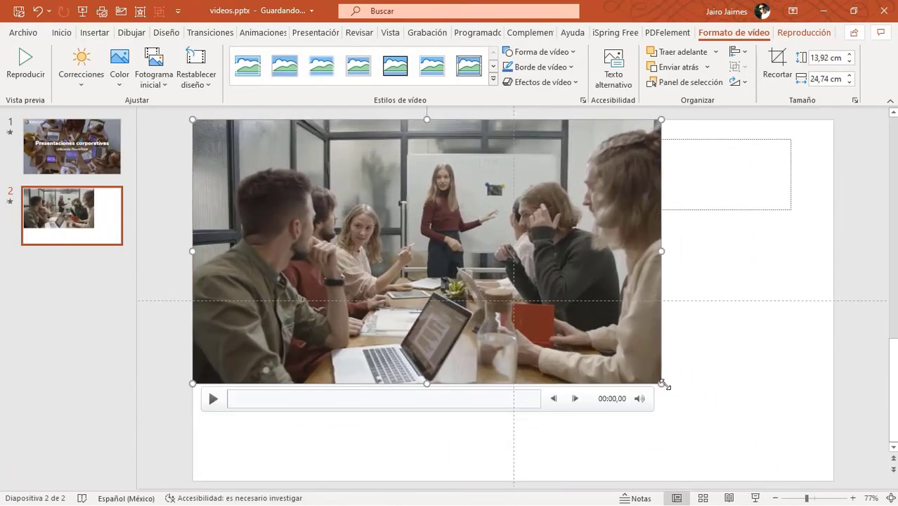
mouse_move(661, 383)
left_mouse_down()
mouse_move(751, 475)
mouse_move(745, 463)
left_mouse_up()
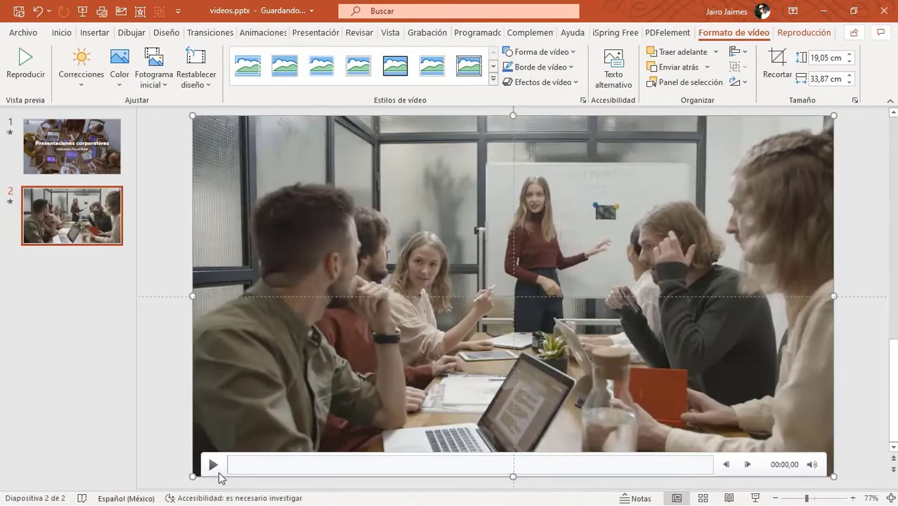
Play and pause the video preview, then start the slide show
left_click(213, 465)
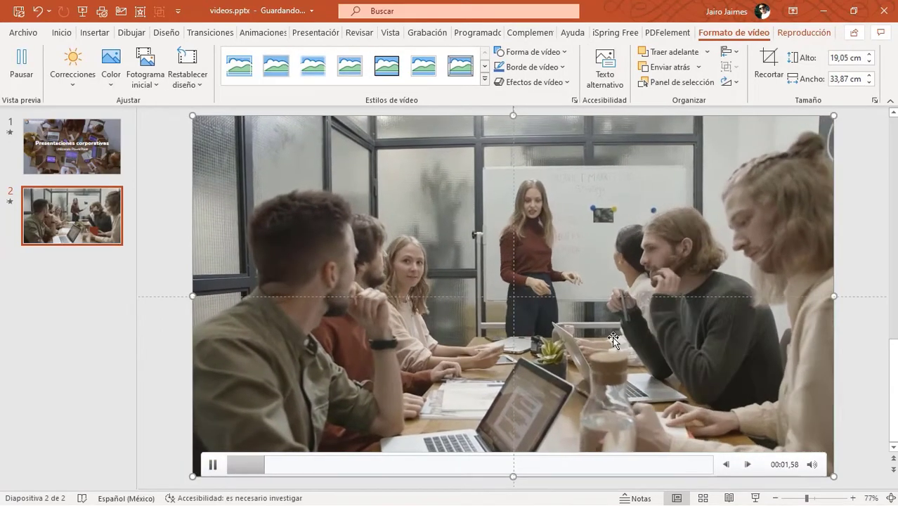
left_click(211, 466)
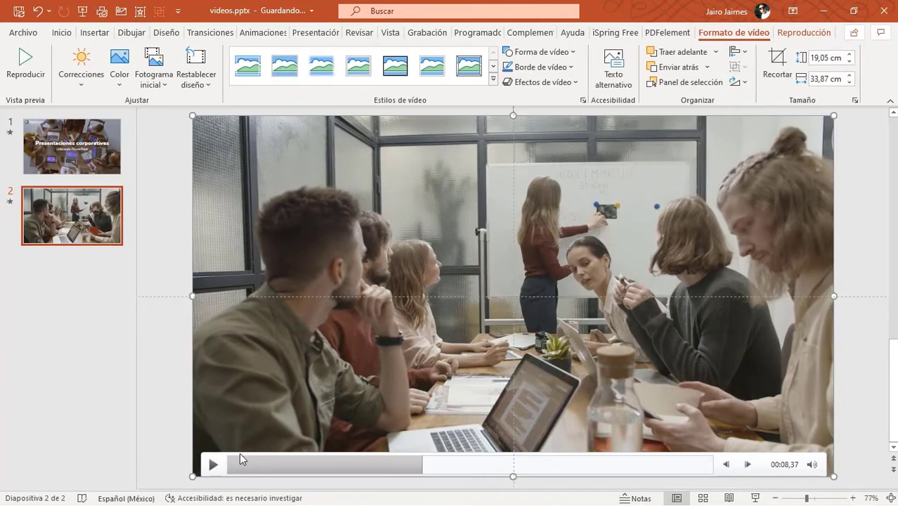
left_click(757, 498)
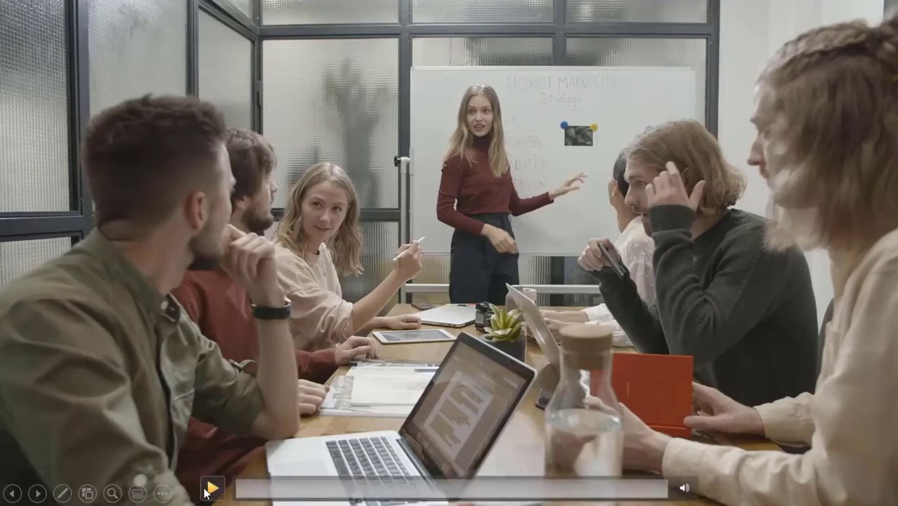
Play the meeting video in the slide show, then exit back to editing
left_click(210, 488)
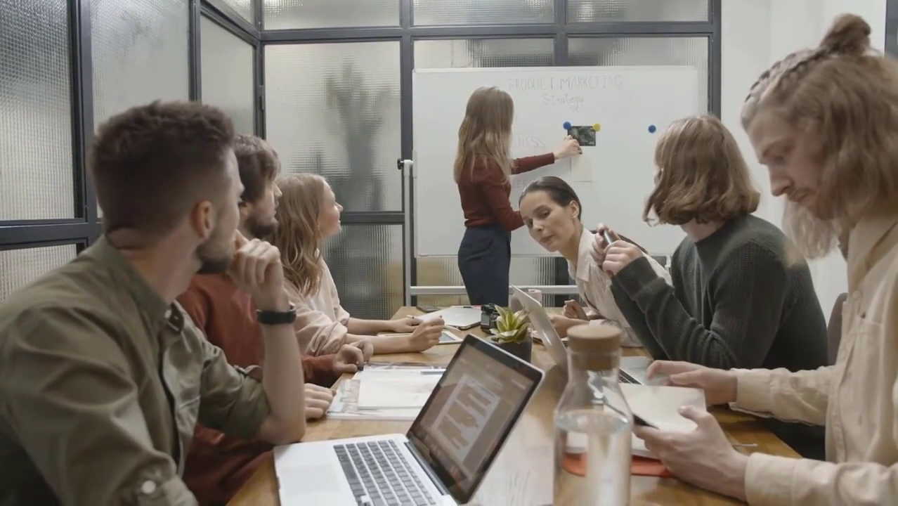
key("Escape")
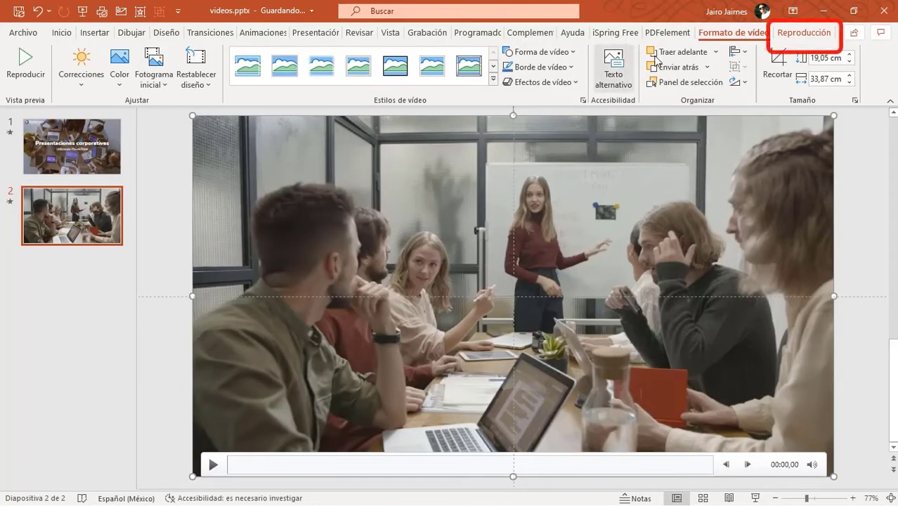
Set the video's Inicio option to Automáticamente on the Reproducción tab
left_click(788, 35)
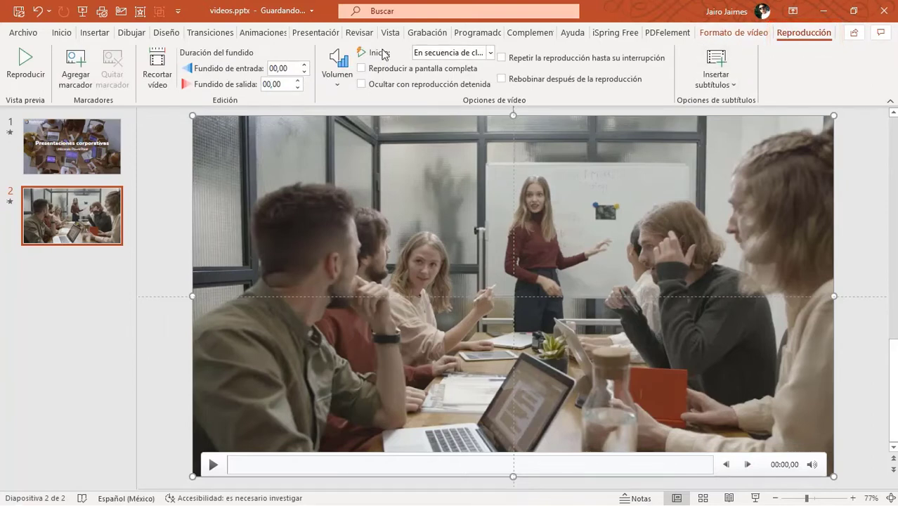
left_click(490, 57)
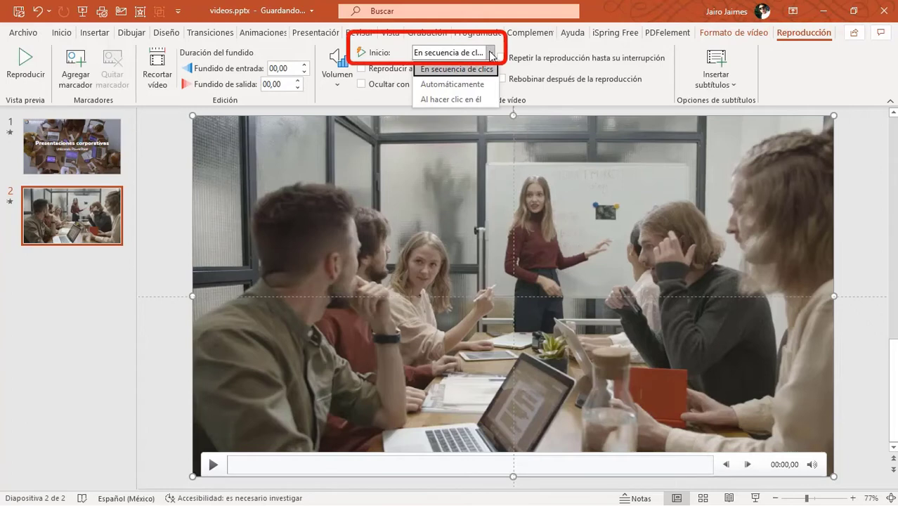
left_click(473, 85)
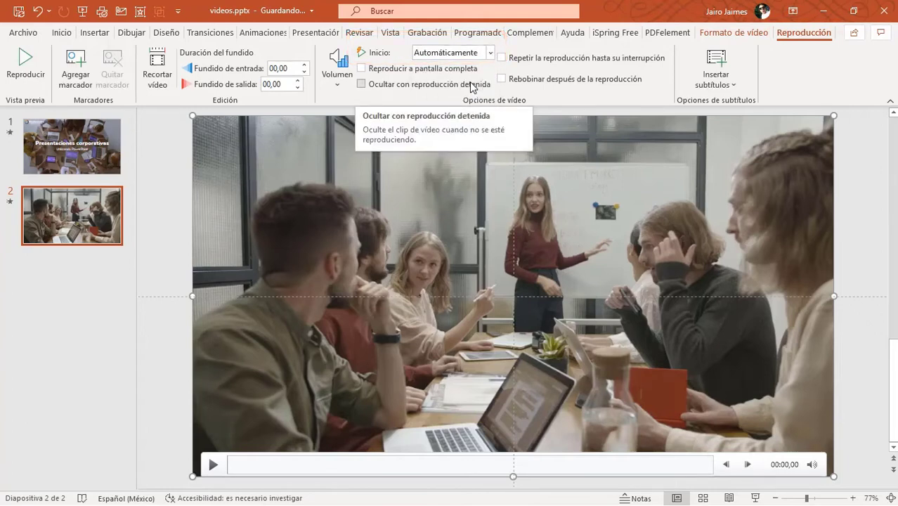
left_click(61, 33)
Draw a text box over the video and type 'Trabajo en equipo'
left_click(556, 67)
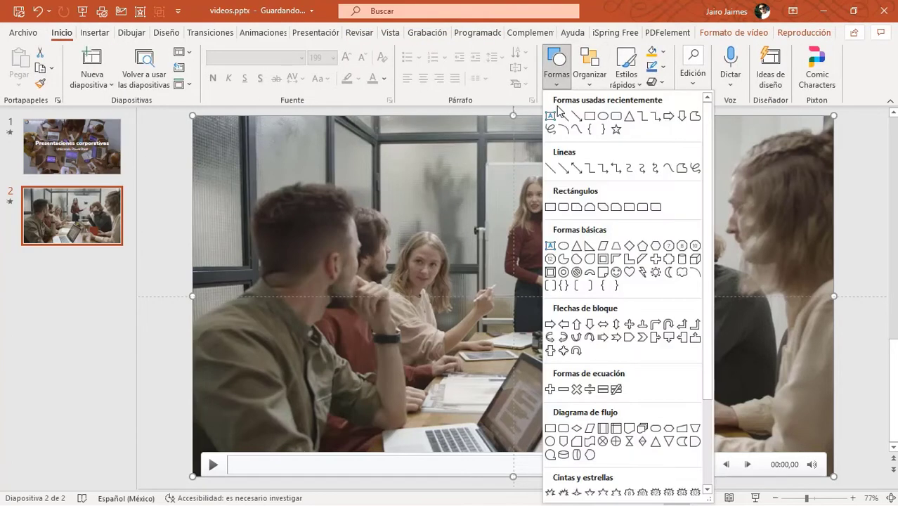
left_click(553, 116)
left_click_drag(242, 235, 618, 305)
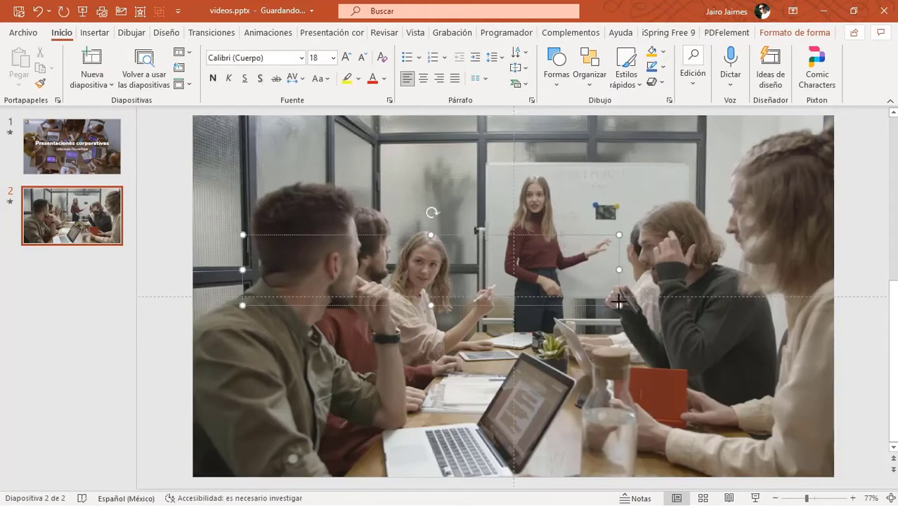
type("Trabajo en equipo")
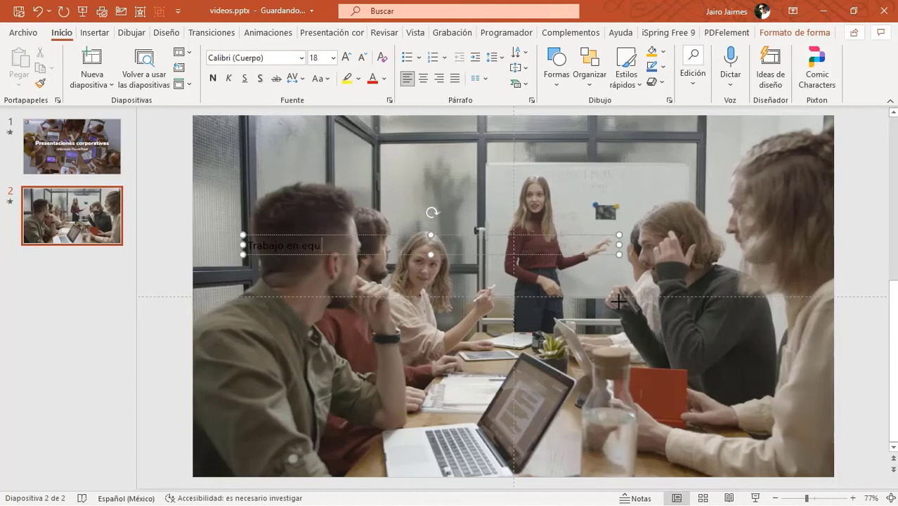
Make the title 66 pt, white and shadowed, and move it to the top-left
left_click(382, 237)
left_click(346, 57)
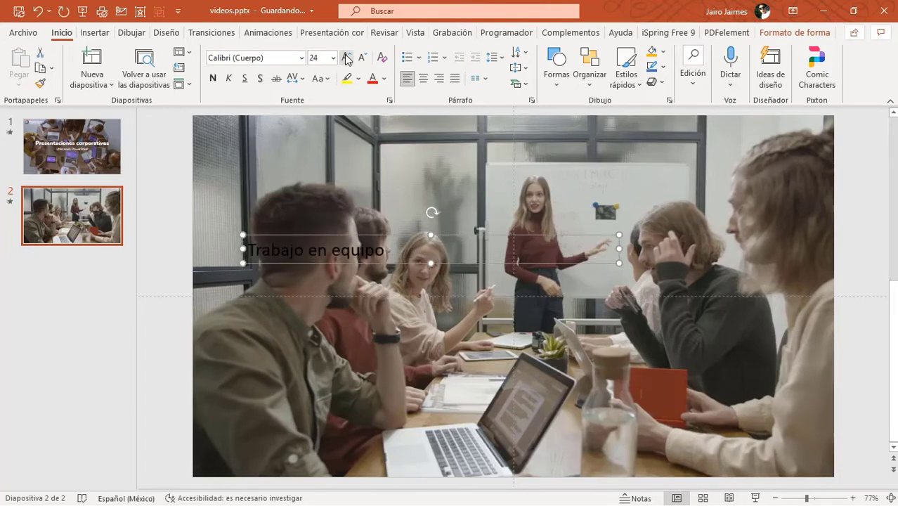
left_click(346, 57)
left_click(346, 57)
left_click(345, 57)
left_click(346, 57)
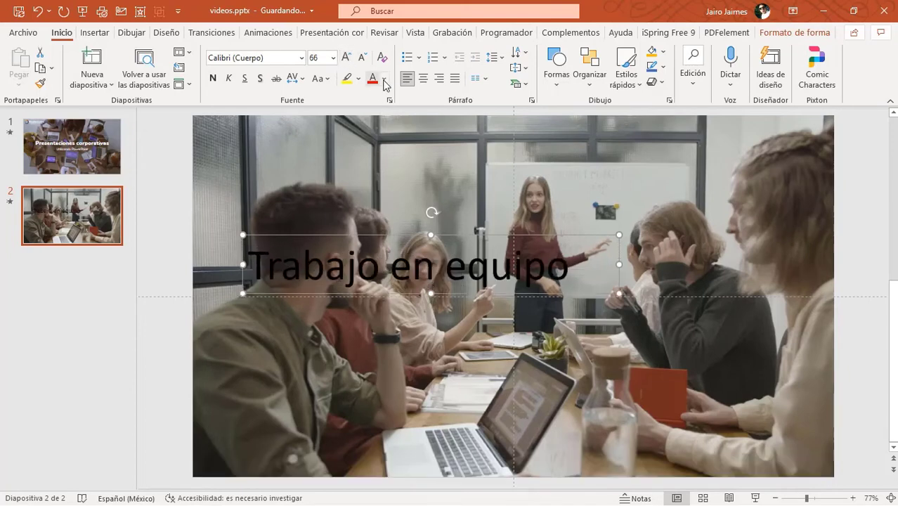
left_click(384, 78)
left_click(372, 113)
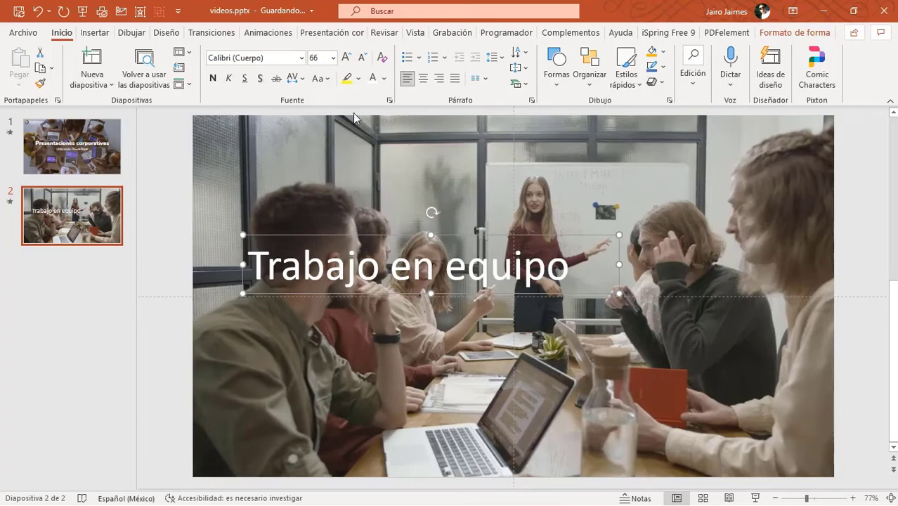
left_click(262, 80)
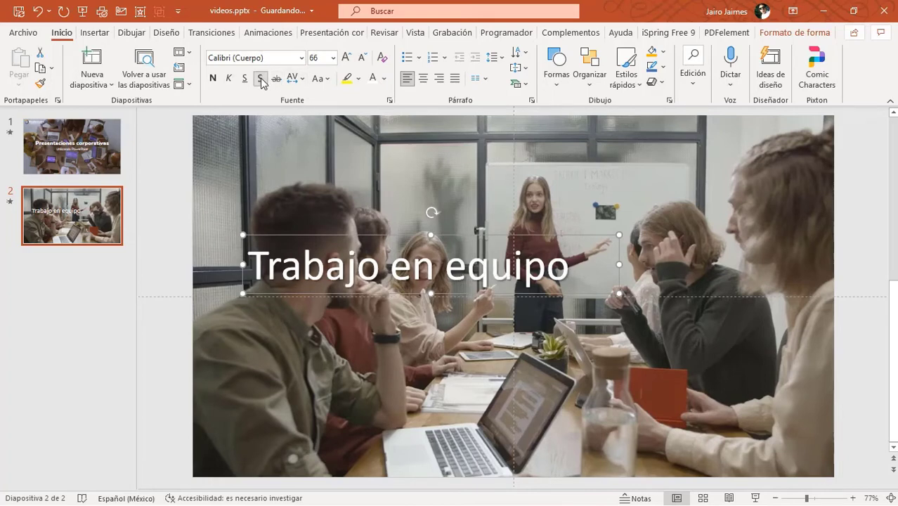
mouse_move(435, 262)
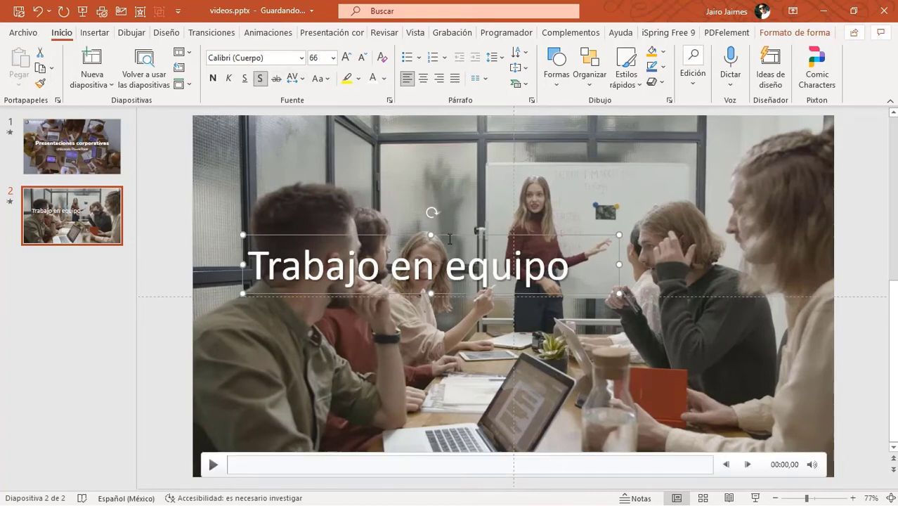
left_click_drag(454, 237, 408, 122)
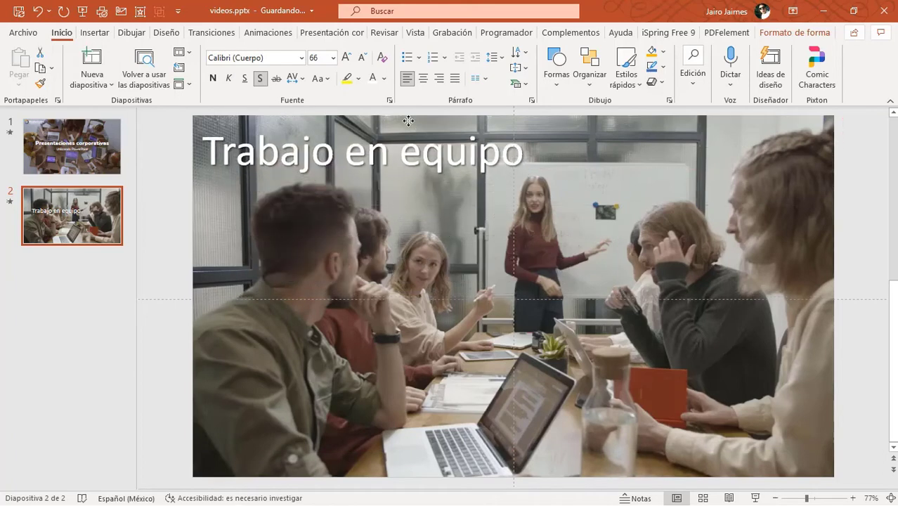
Set the title font to Arial Black and widen the box so it fits one line
left_click(301, 58)
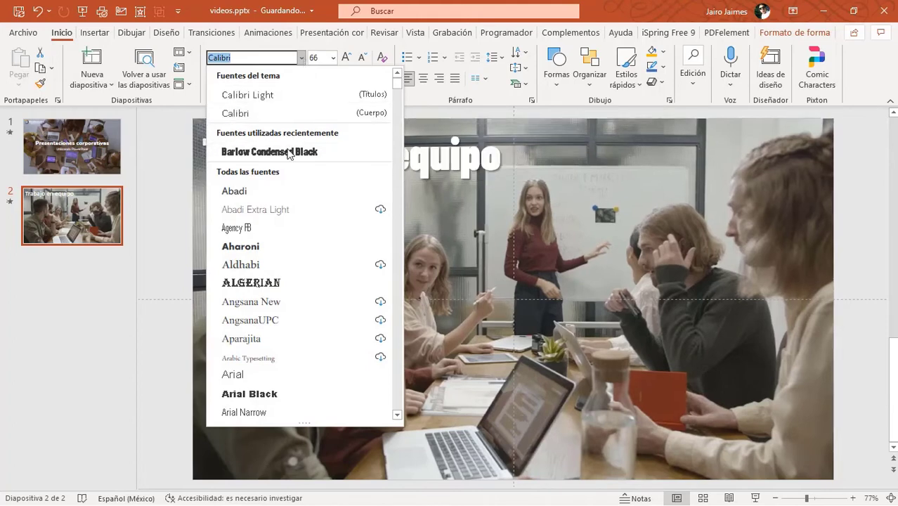
scroll(280, 281, "down", 4)
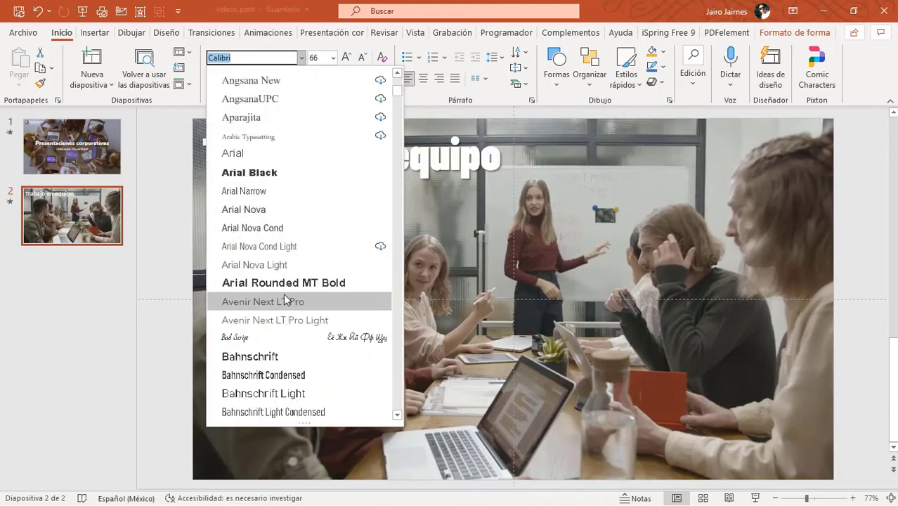
left_click(264, 173)
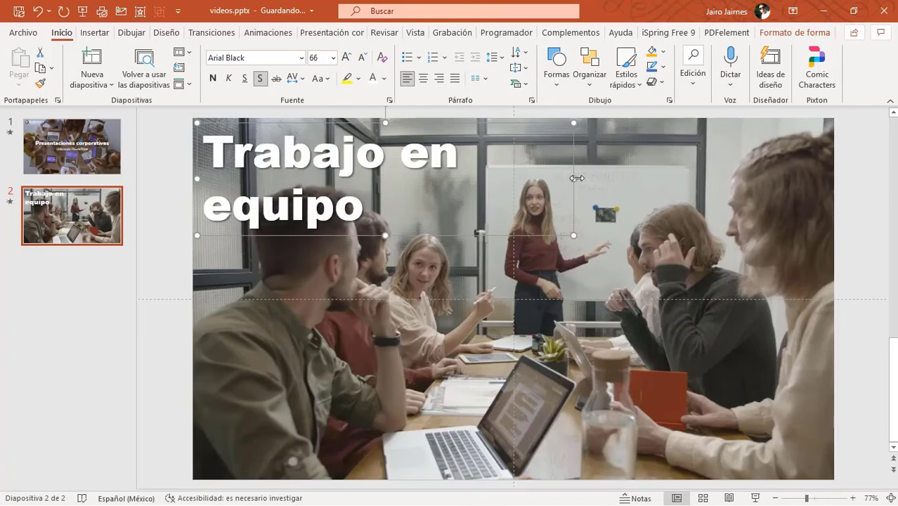
left_click_drag(576, 178, 700, 178)
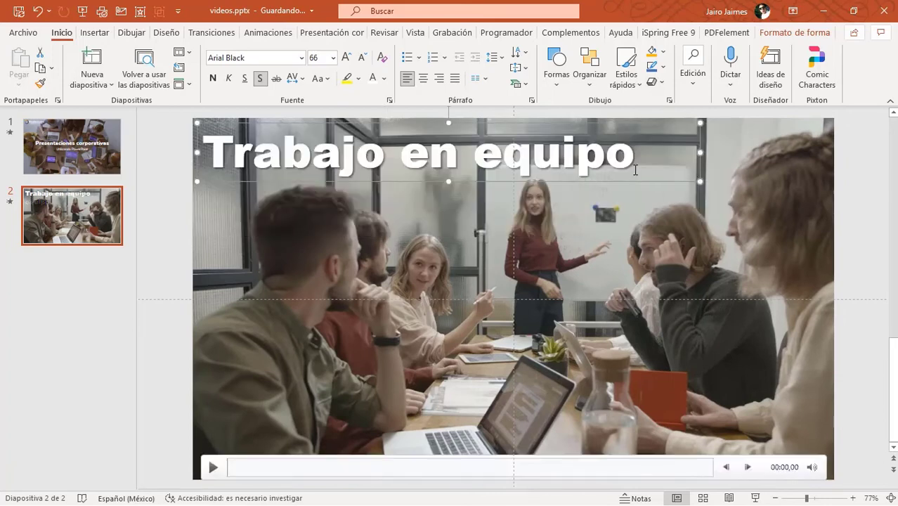
left_click_drag(635, 179, 631, 174)
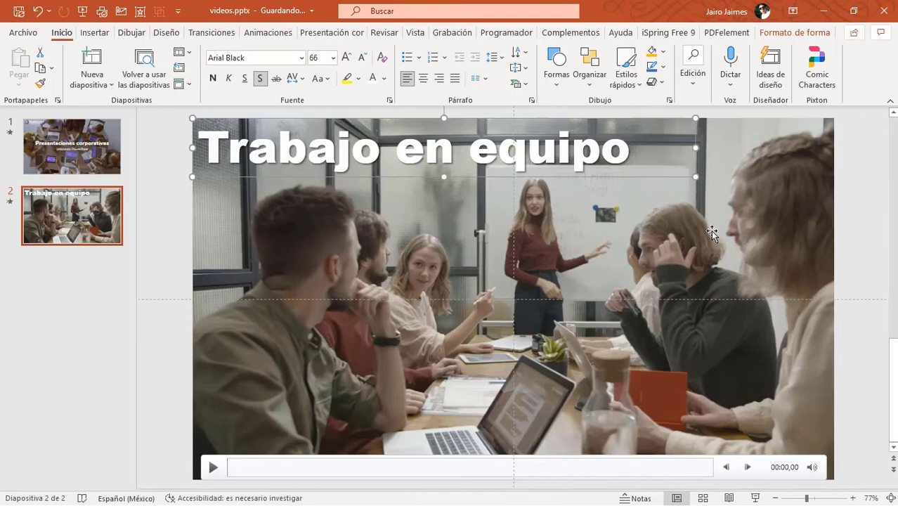
Start the slide show from slide 2 with the status-bar button
left_click(756, 498)
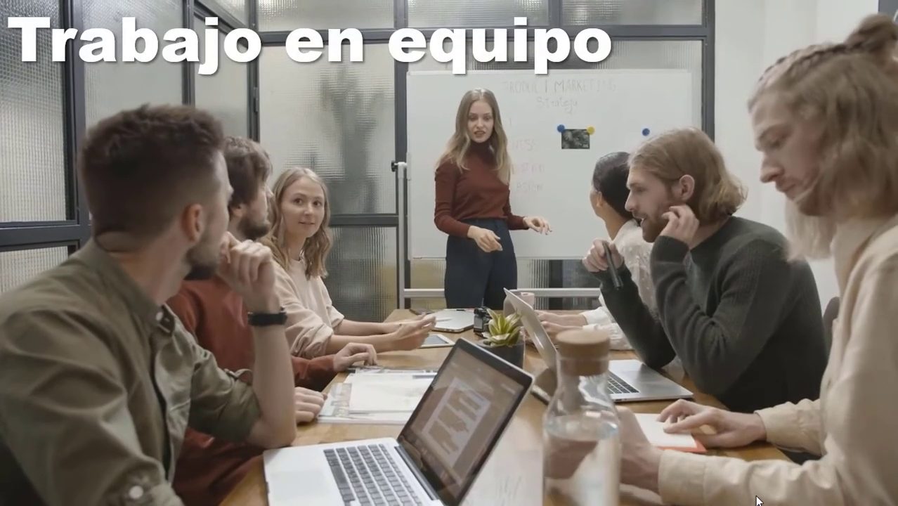